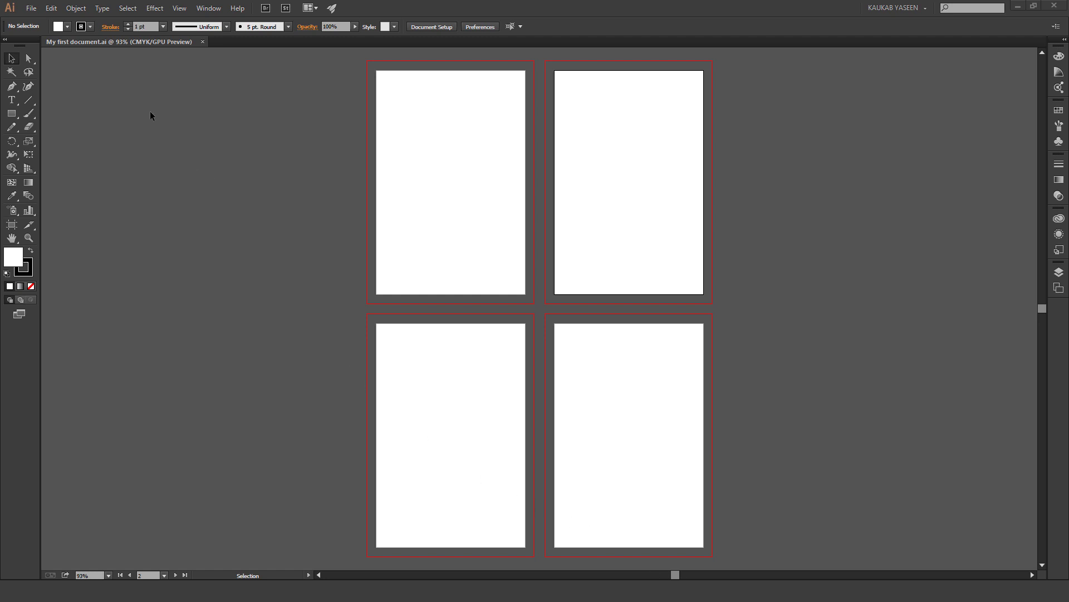
# - Start a new document from the File menu to bring up the New Document dialog
pyautogui.click(34, 10)
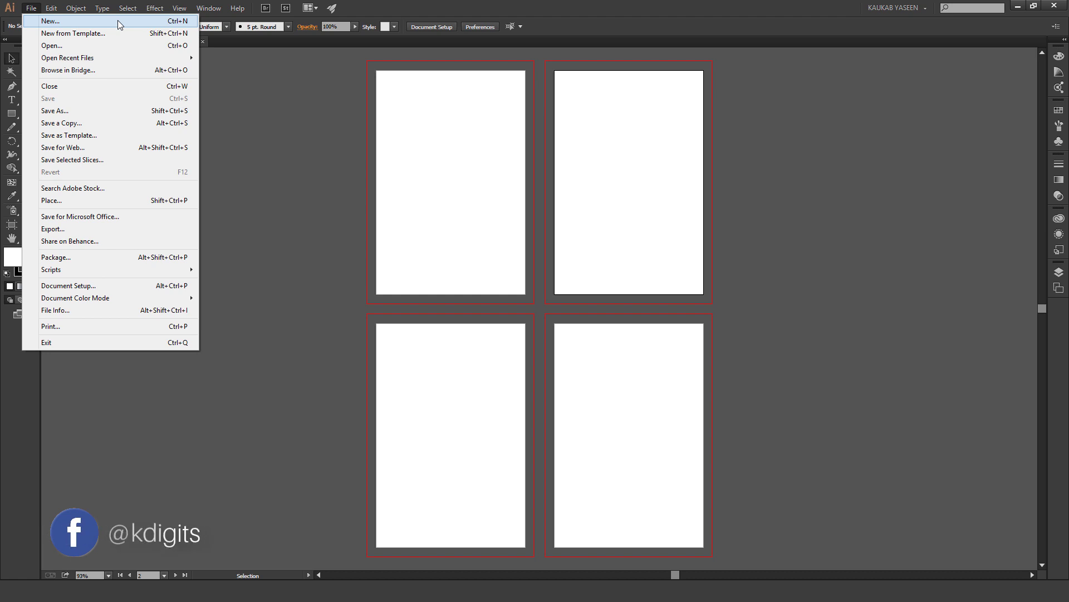
pyautogui.click(118, 20)
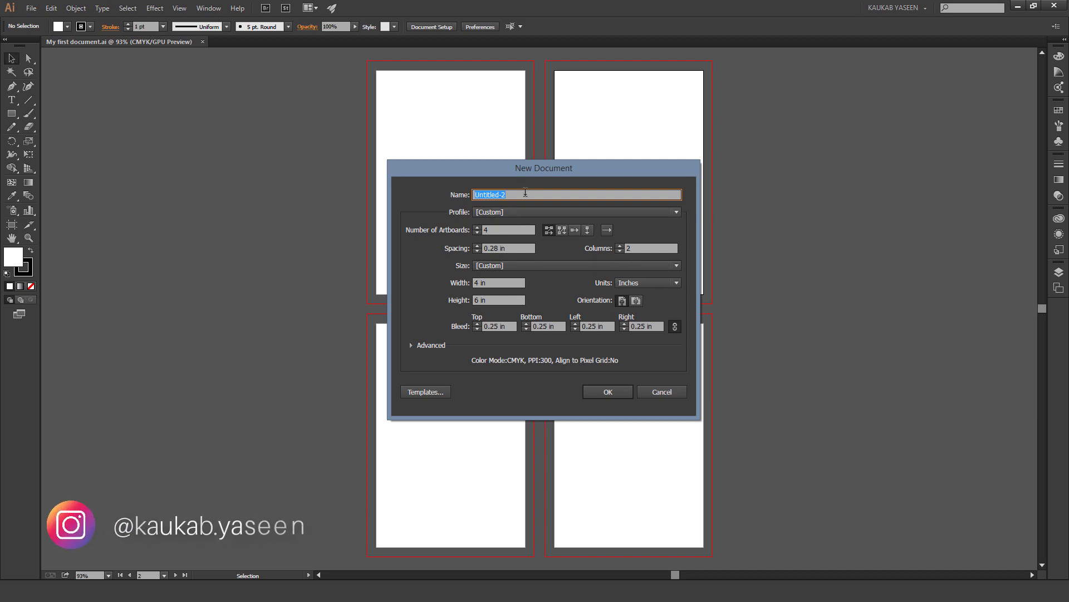
# - Name the new document 'My first document'
pyautogui.write('My first document')
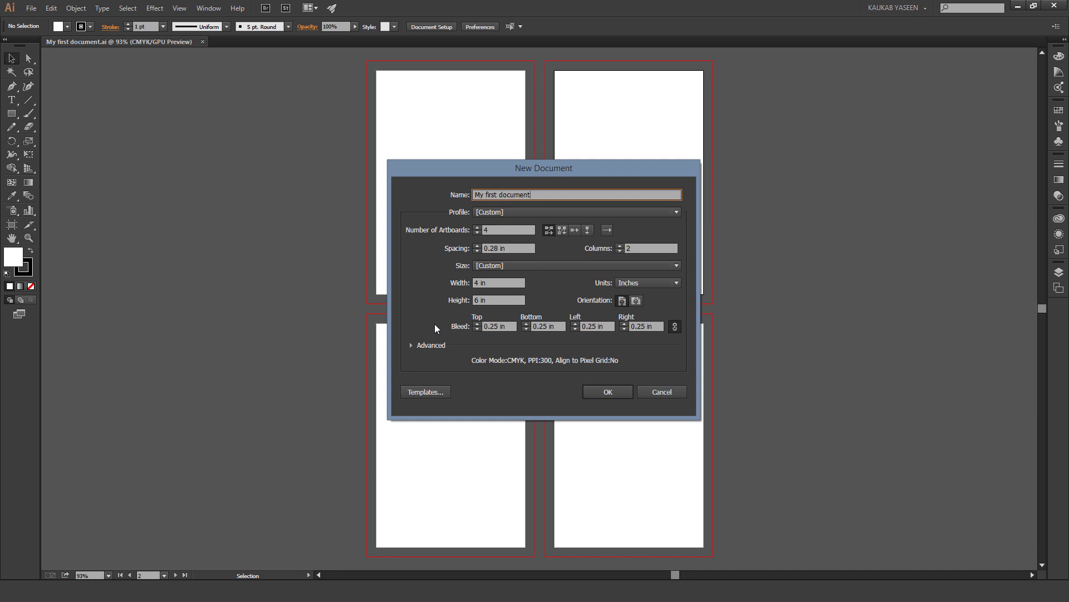
# - Expand the Advanced options and confirm Color Mode stays CMYK
pyautogui.click(410, 345)
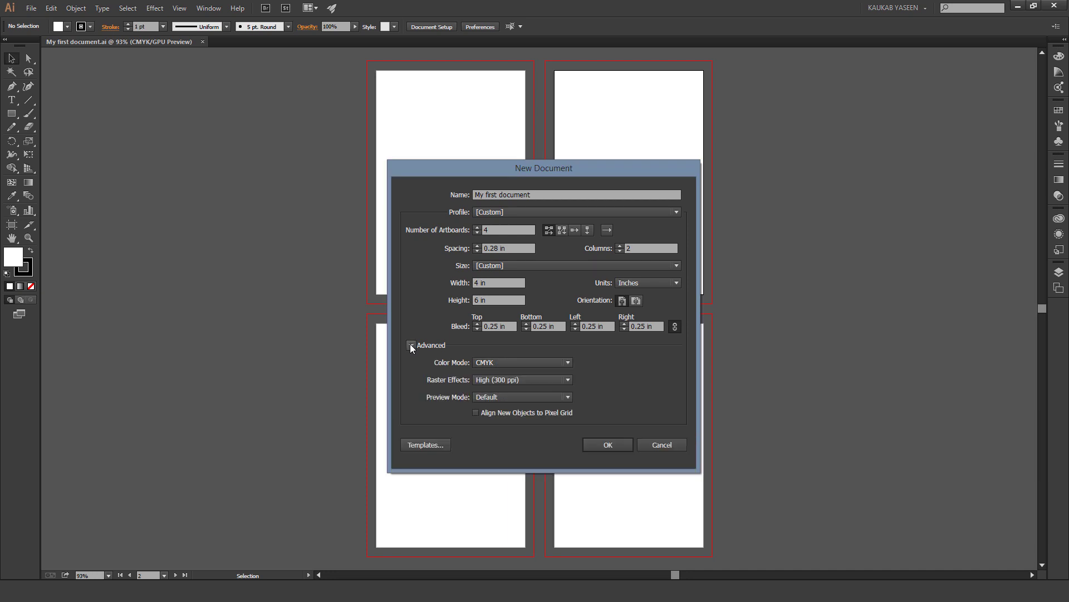
pyautogui.click(410, 345)
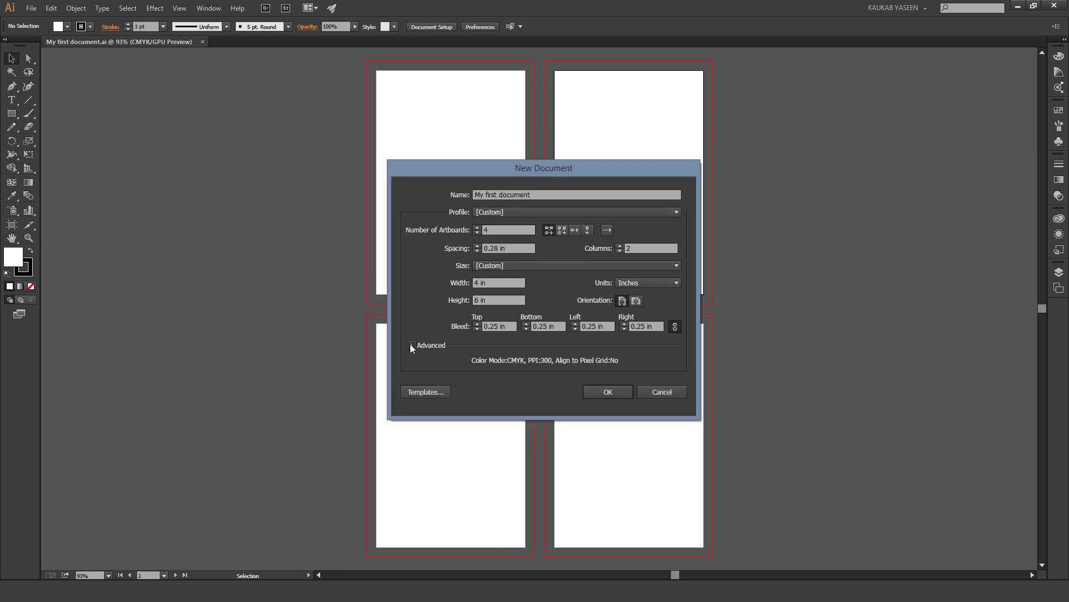
pyautogui.click(410, 345)
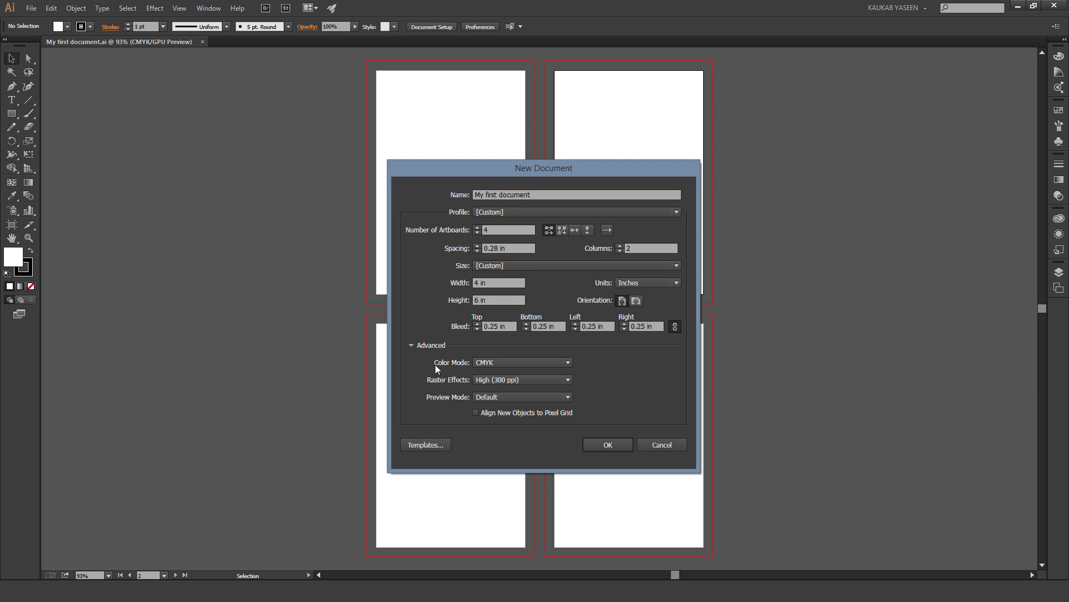
pyautogui.click(529, 362)
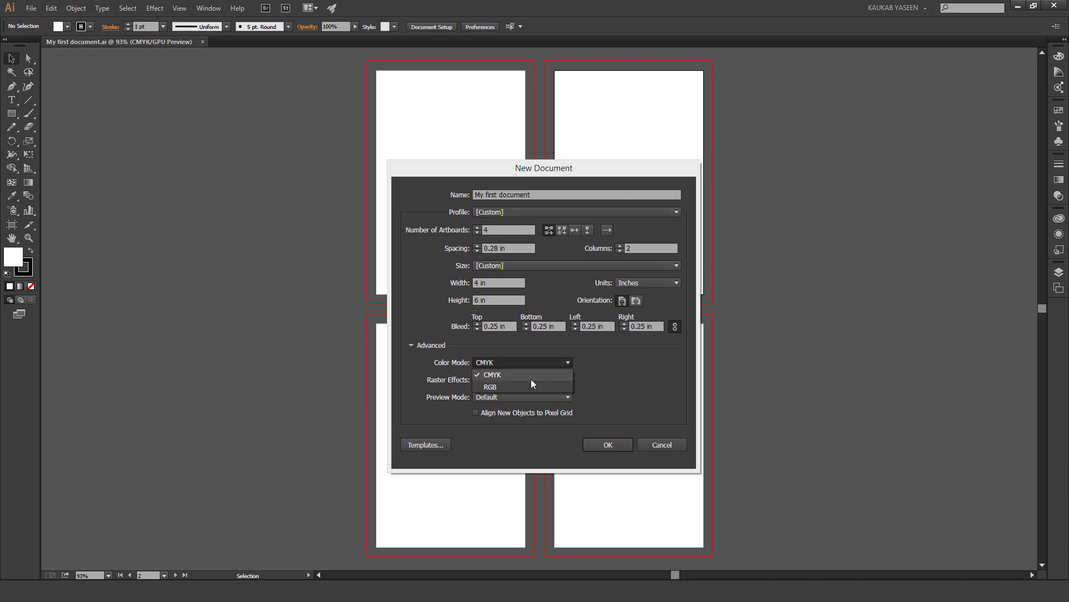
pyautogui.click(531, 377)
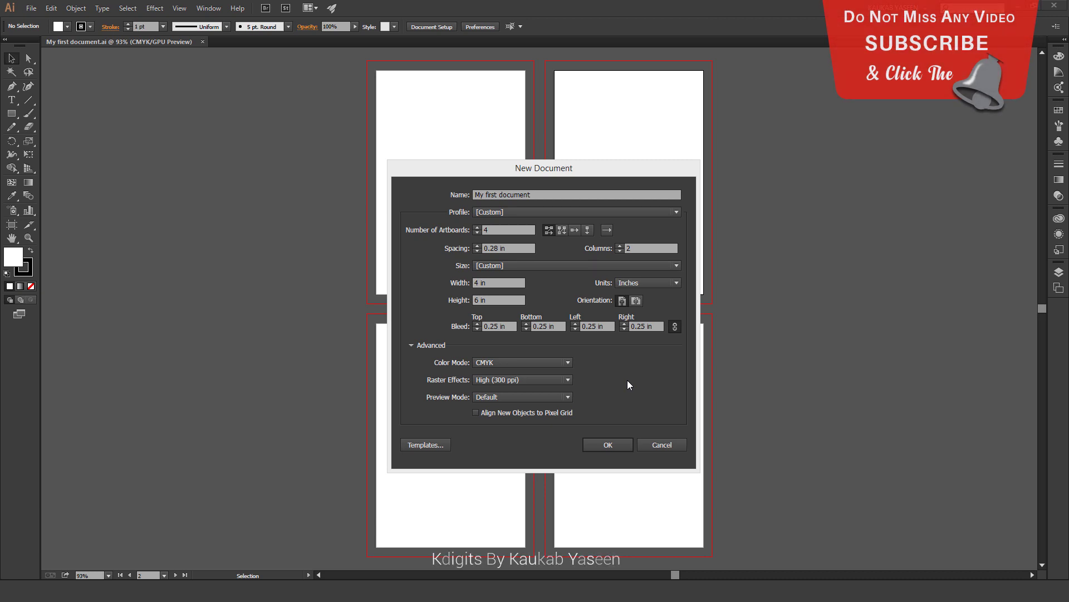
pyautogui.click(540, 363)
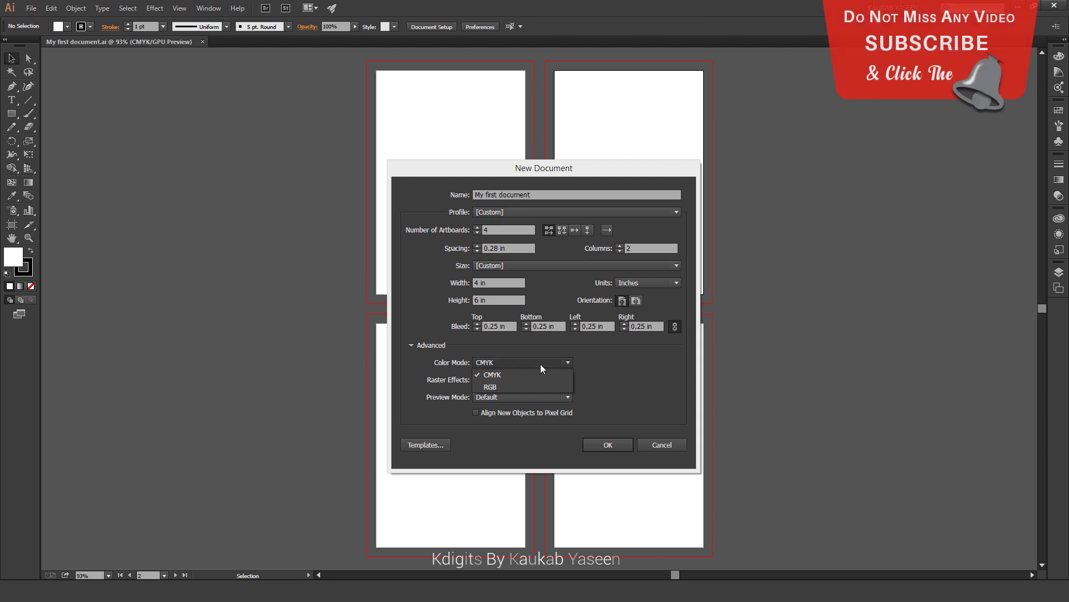
pyautogui.click(536, 385)
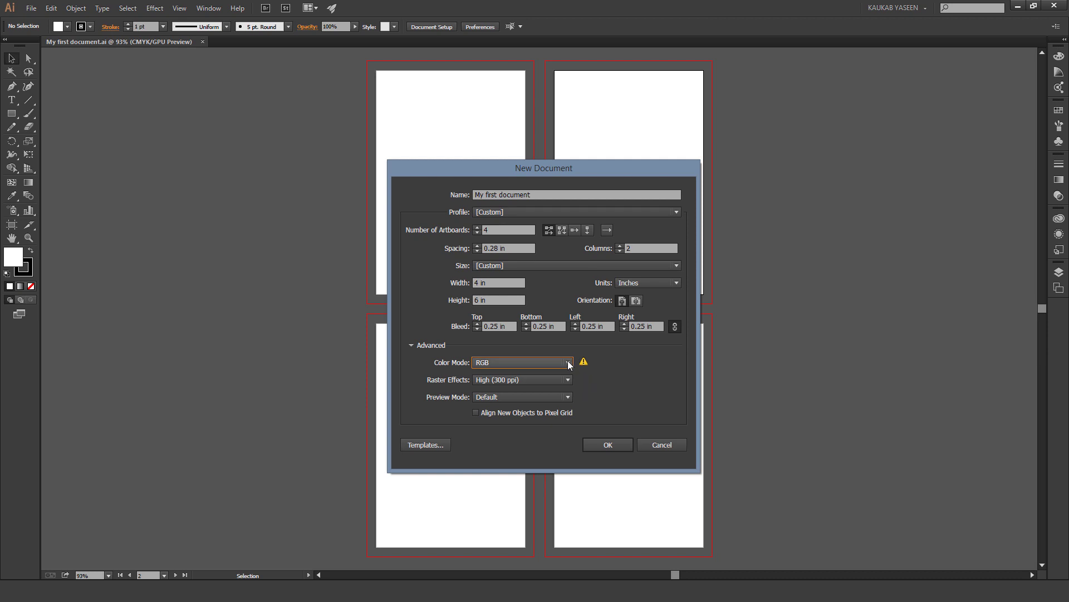
pyautogui.click(569, 364)
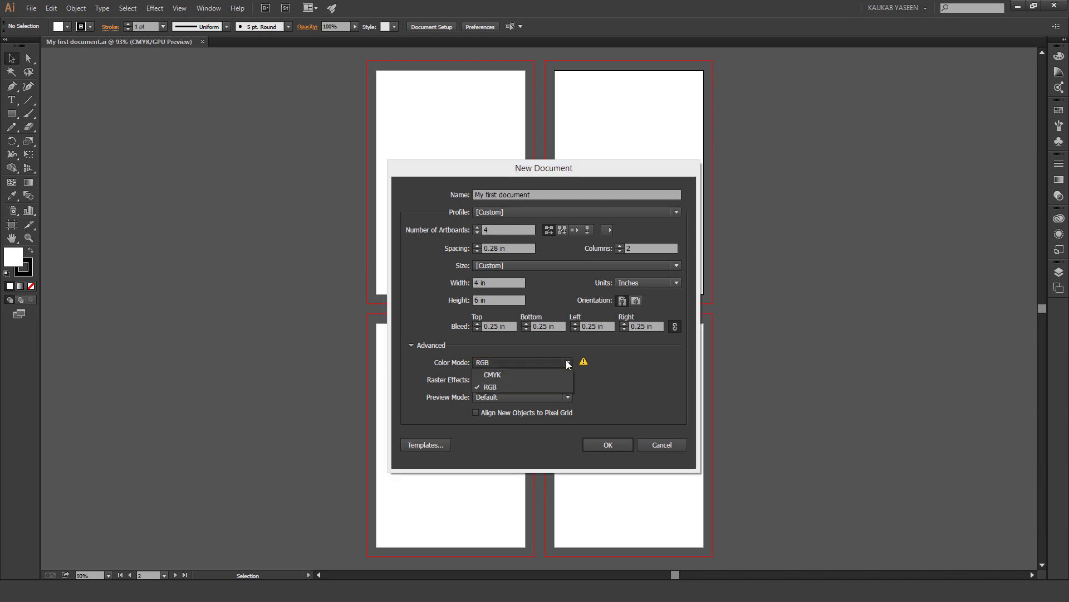
pyautogui.click(522, 375)
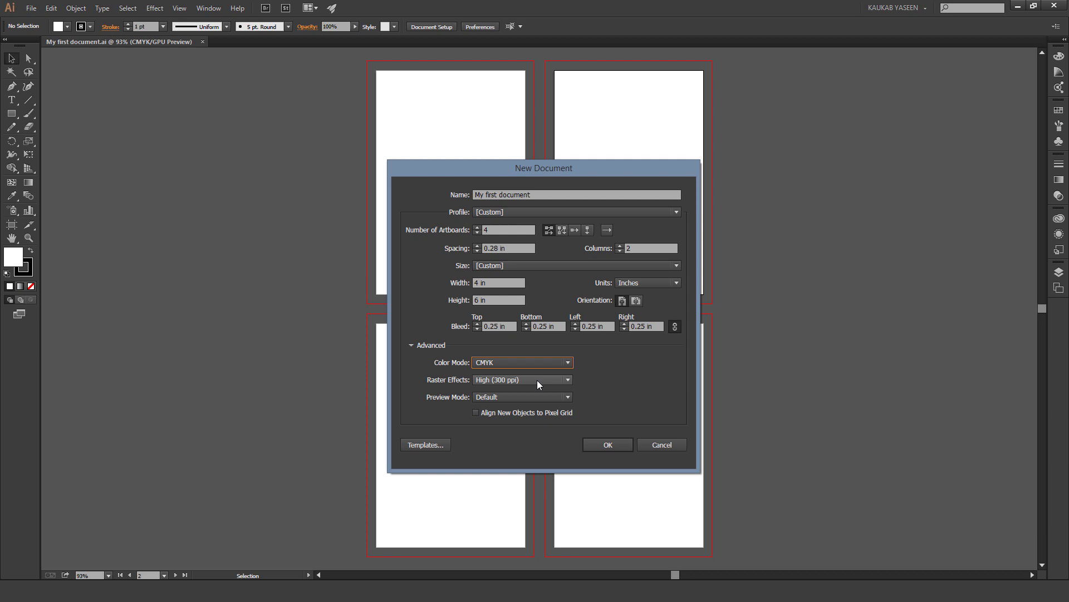
pyautogui.click(538, 382)
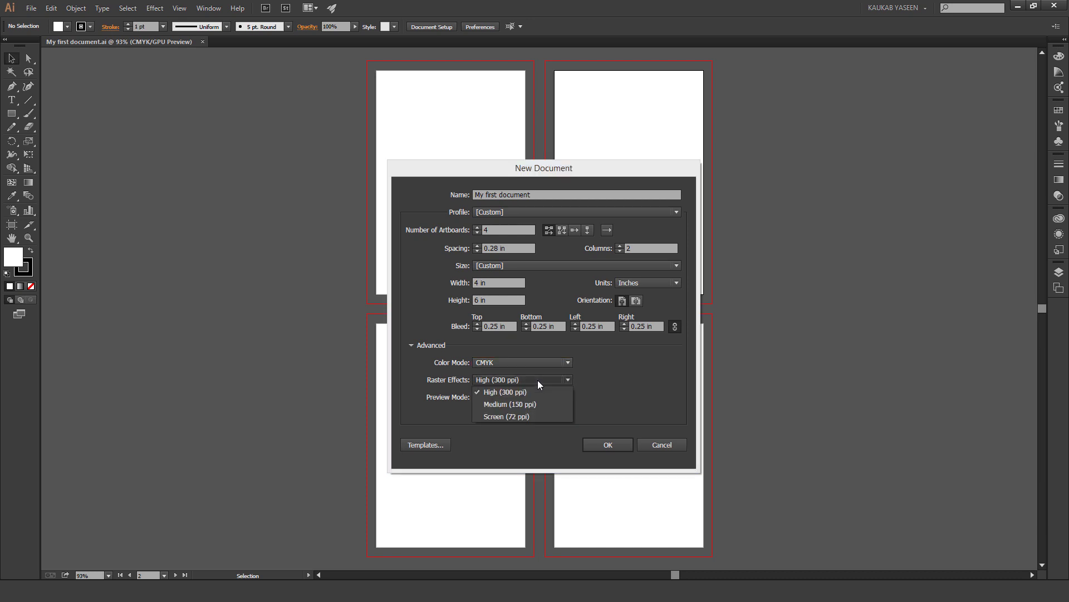
pyautogui.click(545, 416)
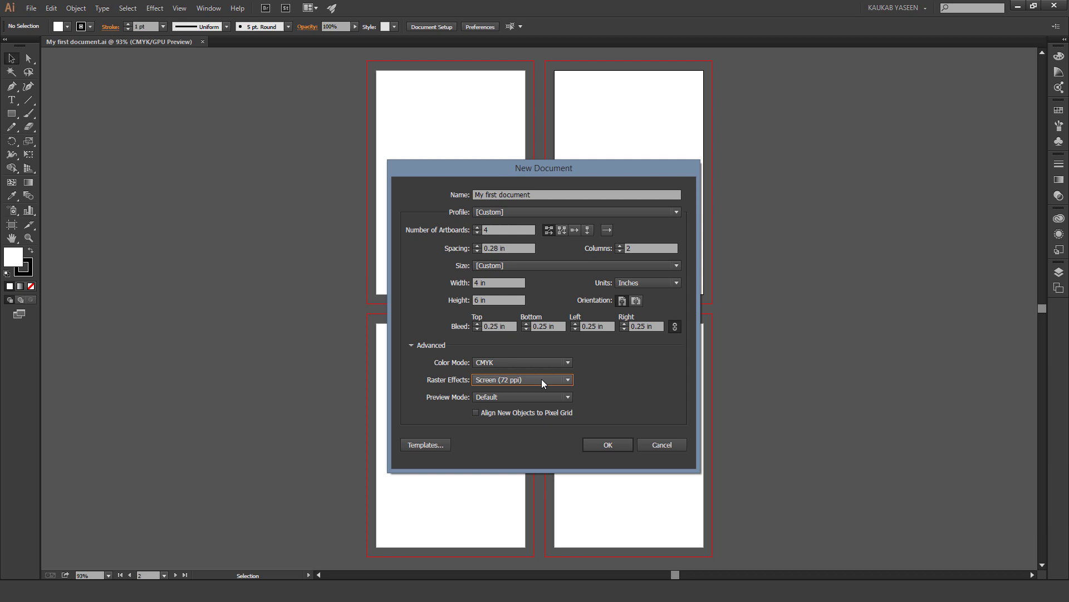
pyautogui.click(541, 380)
pyautogui.click(543, 393)
pyautogui.click(542, 399)
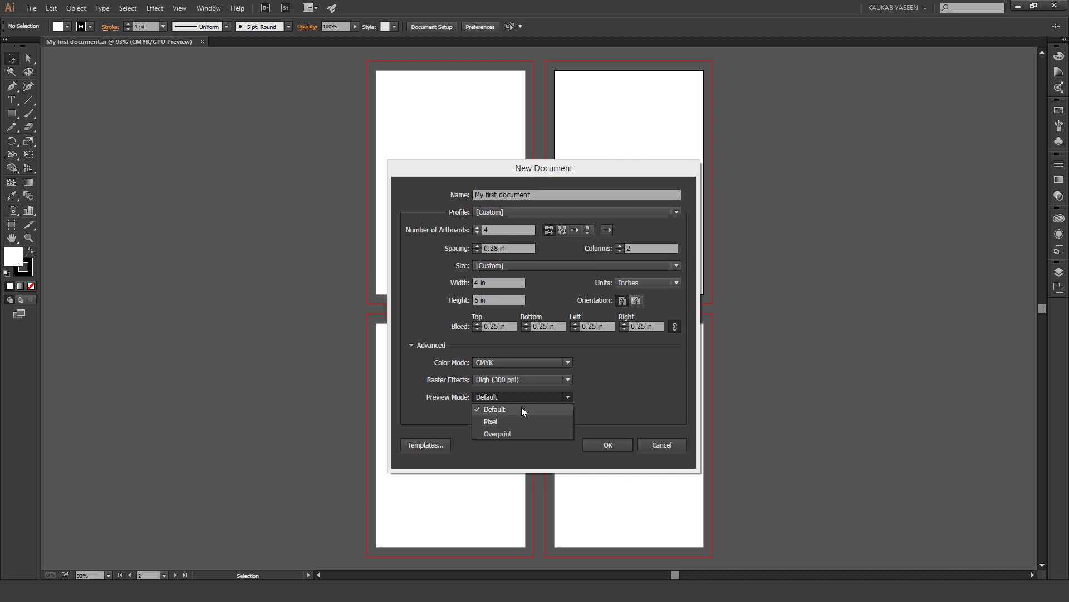
pyautogui.click(521, 407)
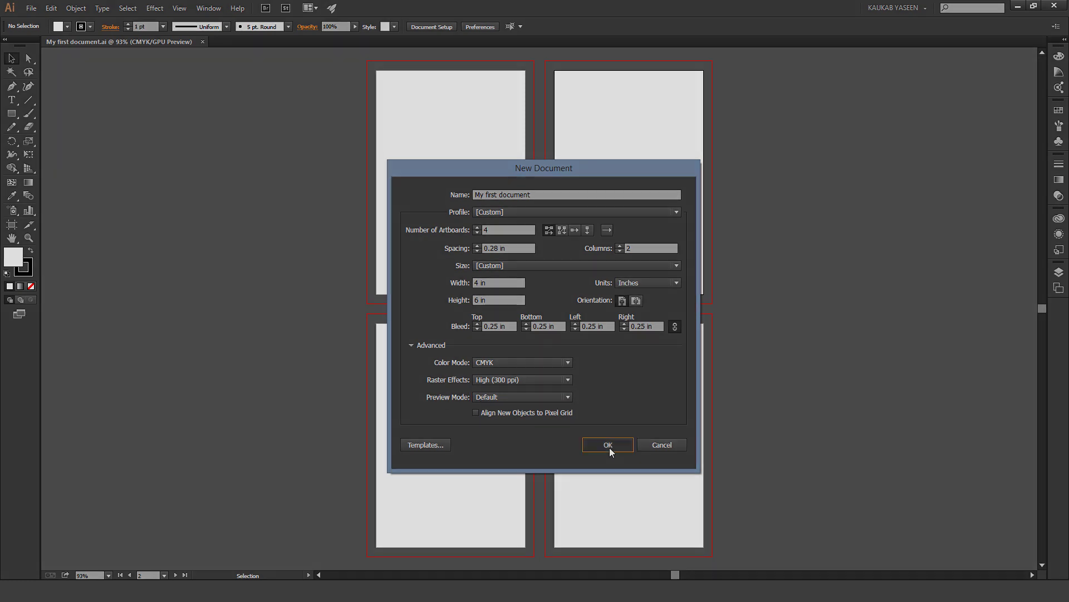
# - Confirm the dialog to create 'My first document' with four 4×6 in CMYK artboards
pyautogui.click(608, 445)
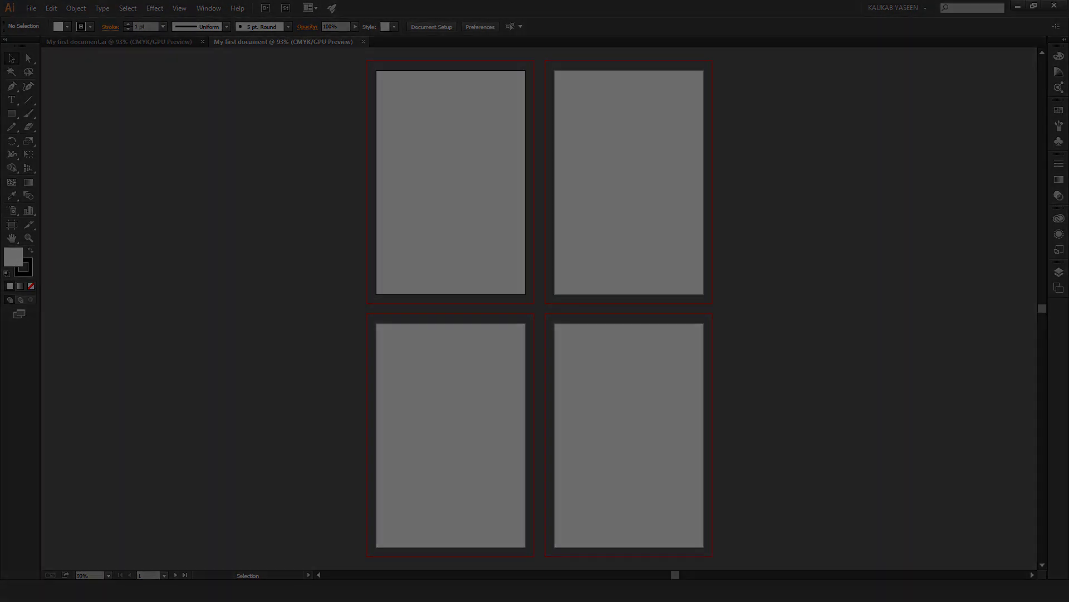